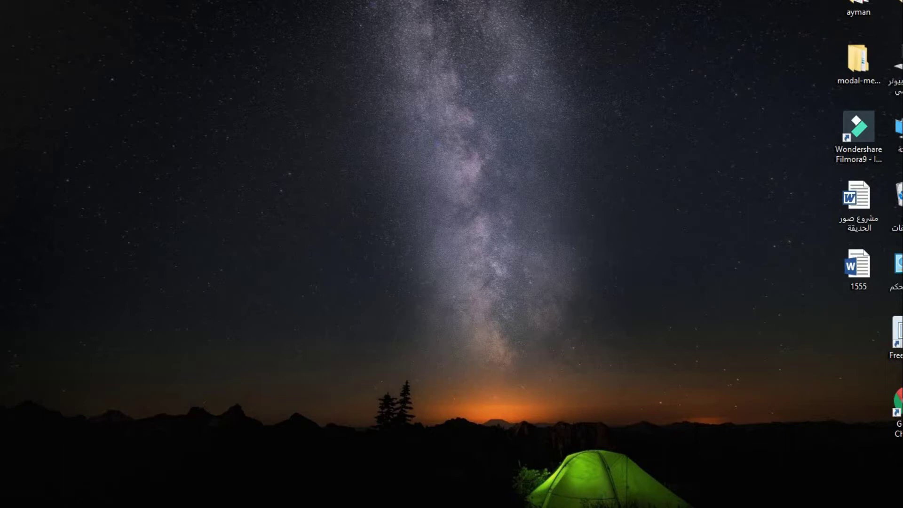
- Open the lesson PDF and read pages 105 to 107 on creating a data table
mouse_move(394, 506)
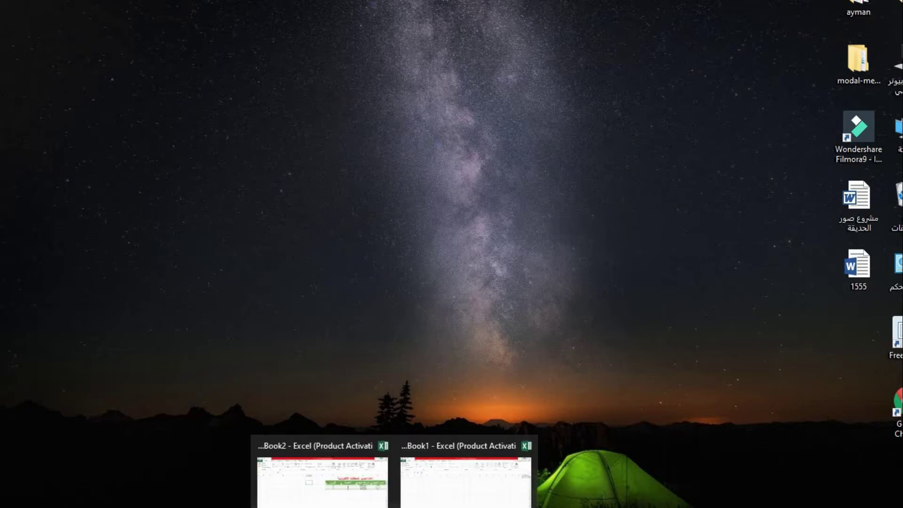
mouse_move(590, 506)
click(590, 484)
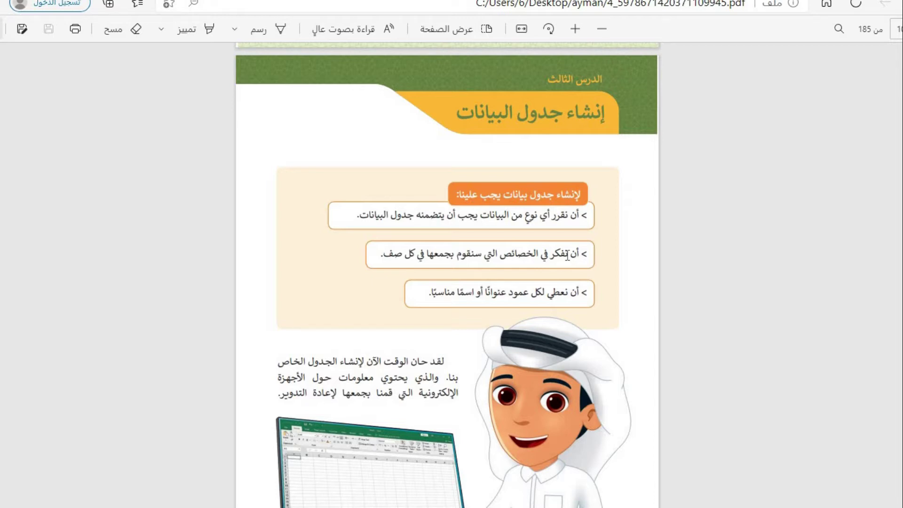
scroll(568, 255, down, 3)
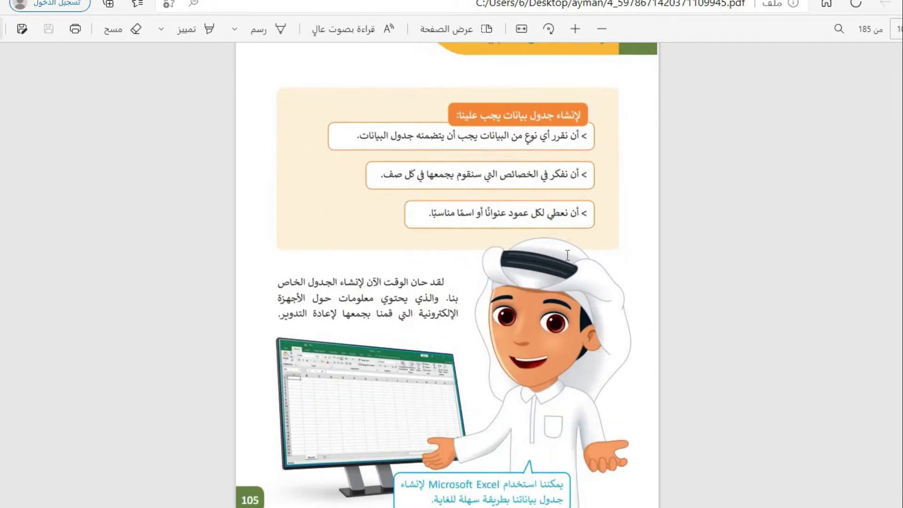
scroll(568, 255, down, 3)
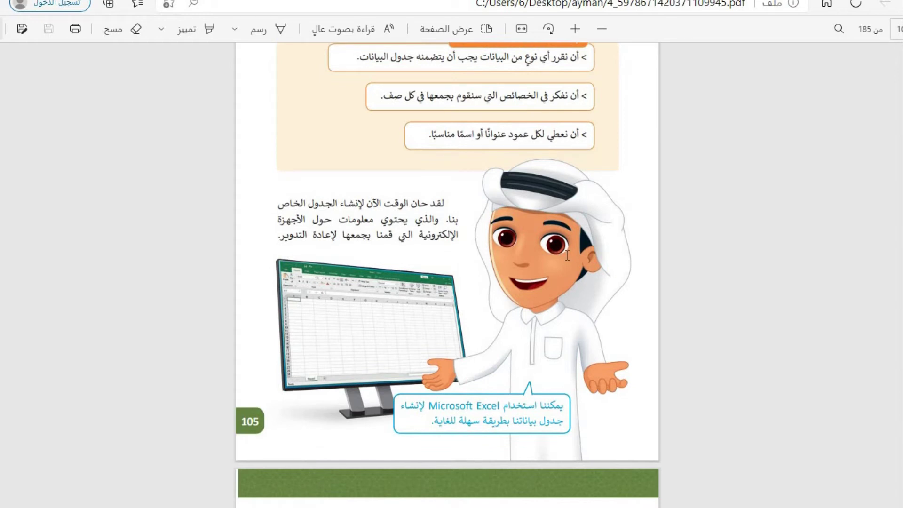
scroll(568, 255, down, 3)
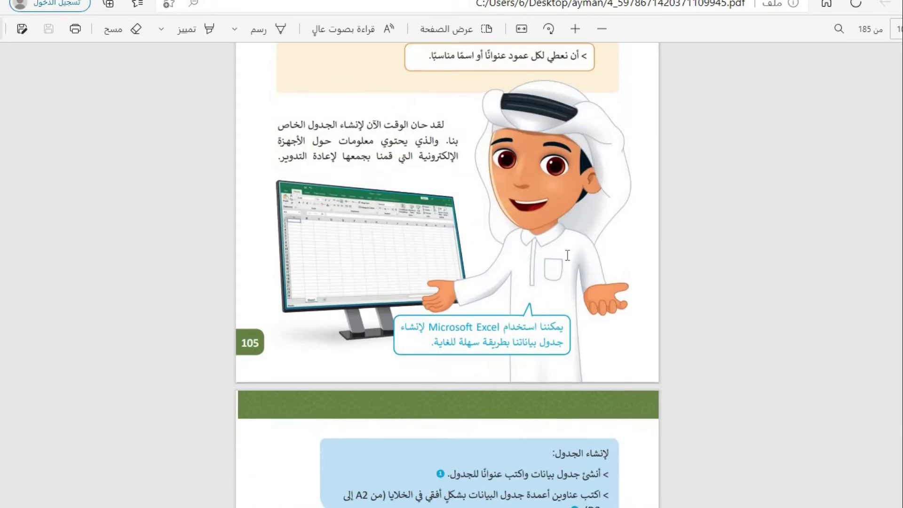
scroll(568, 255, down, 3)
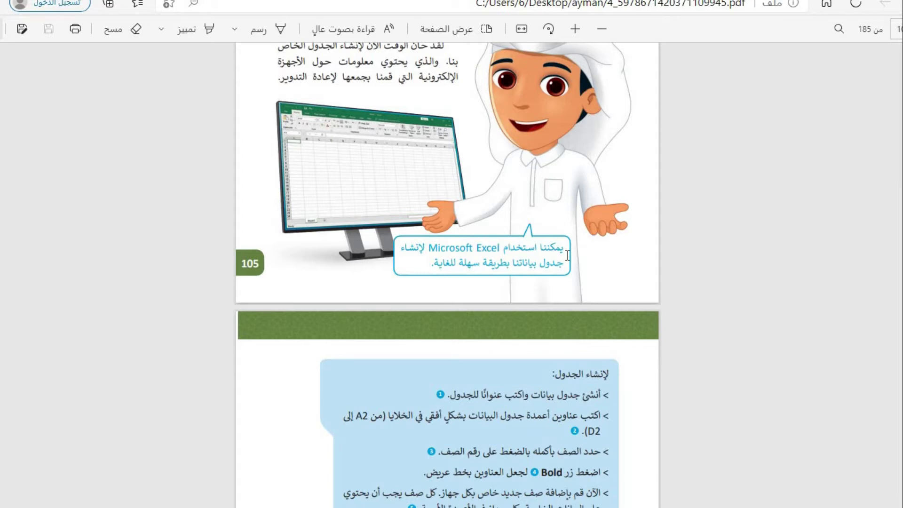
scroll(568, 255, down, 9)
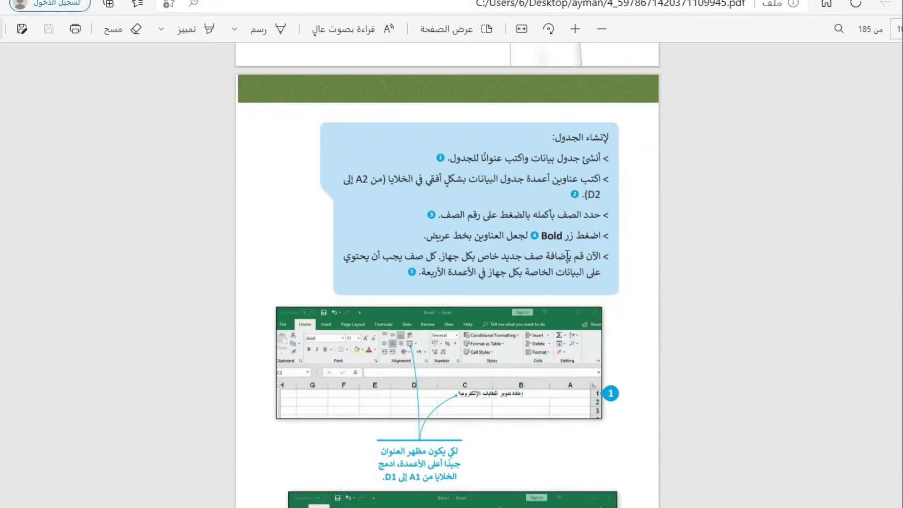
scroll(568, 256, down, 3)
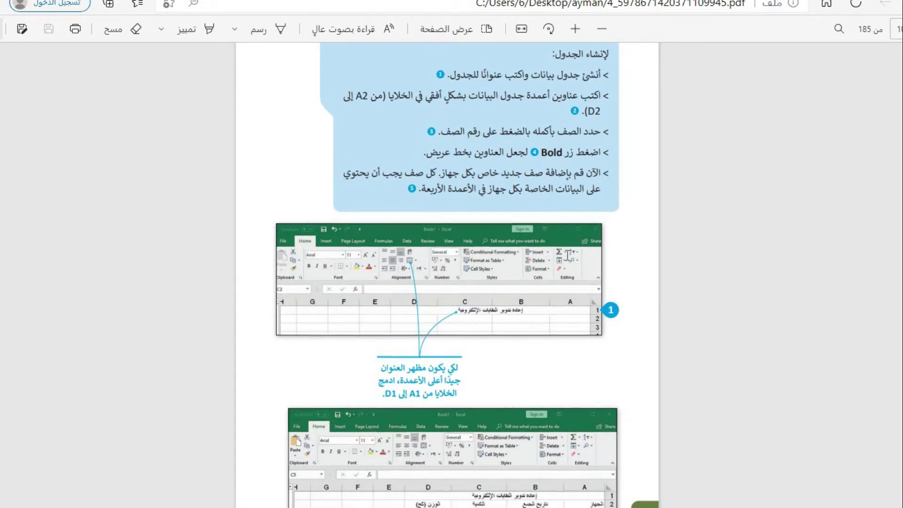
scroll(567, 255, down, 6)
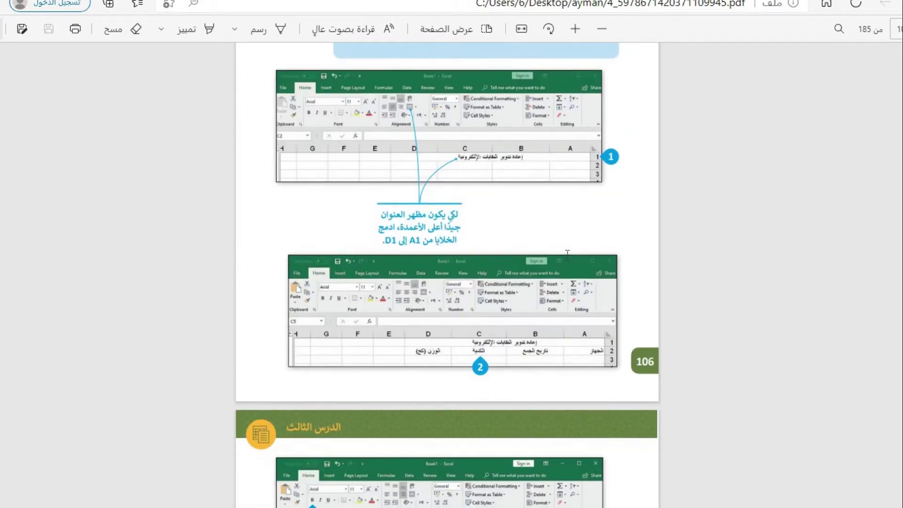
scroll(567, 254, down, 15)
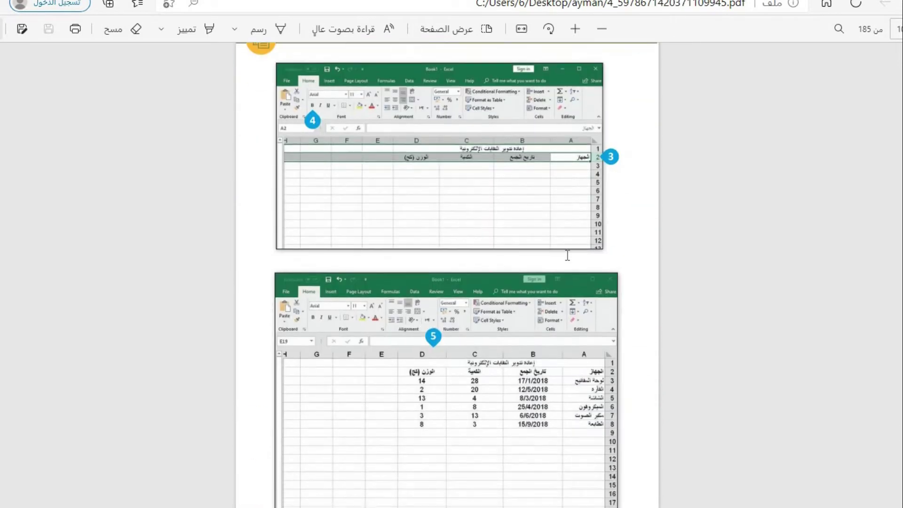
scroll(568, 256, down, 6)
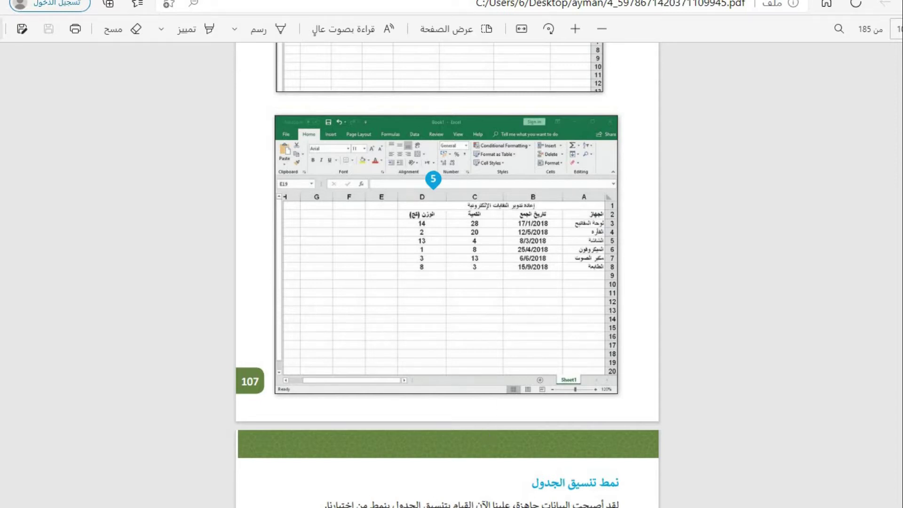
- Switch to the Book2 workbook in Excel and select the merged title cell above the table
mouse_move(394, 507)
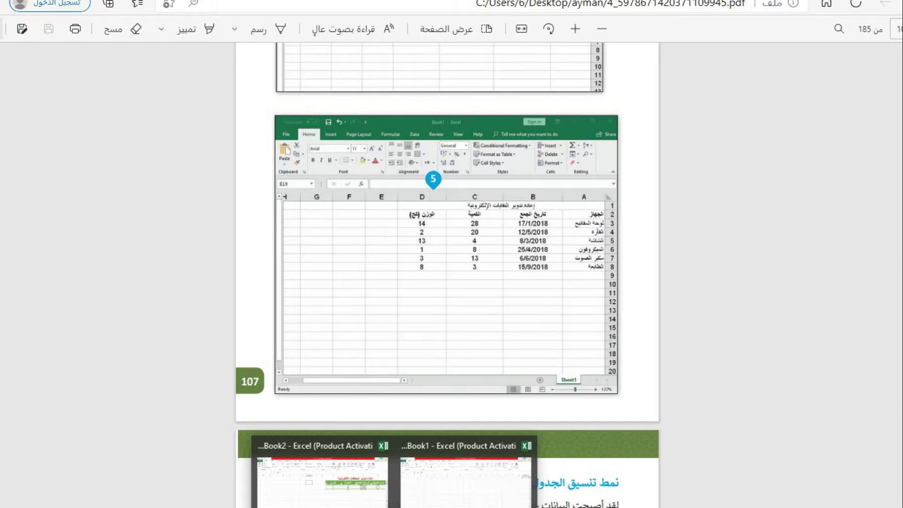
click(323, 477)
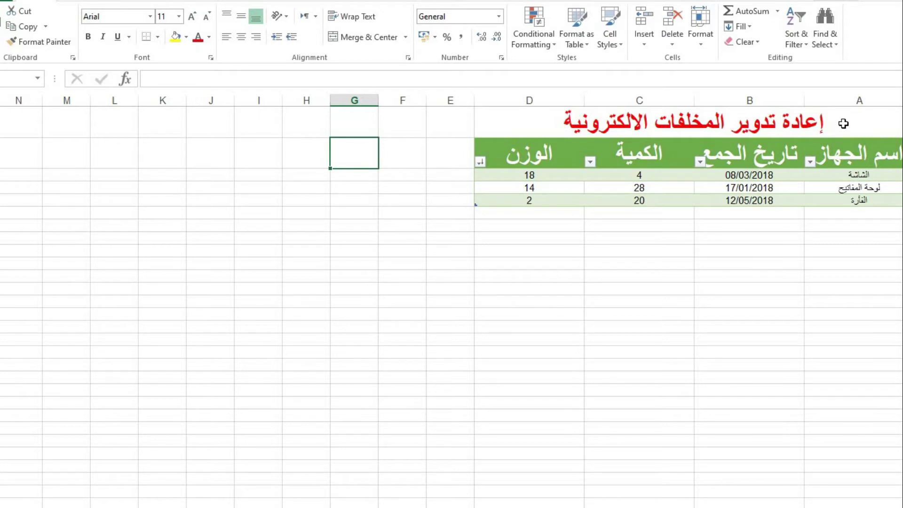
click(716, 125)
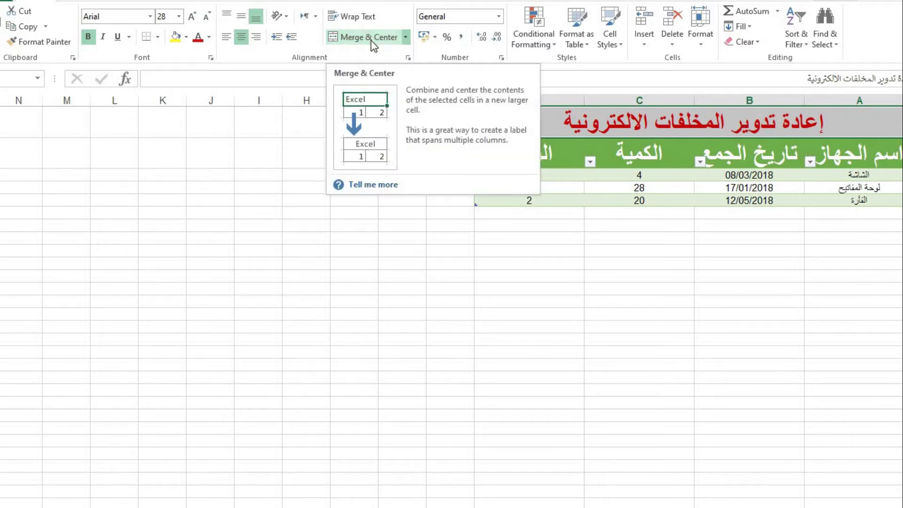
click(694, 130)
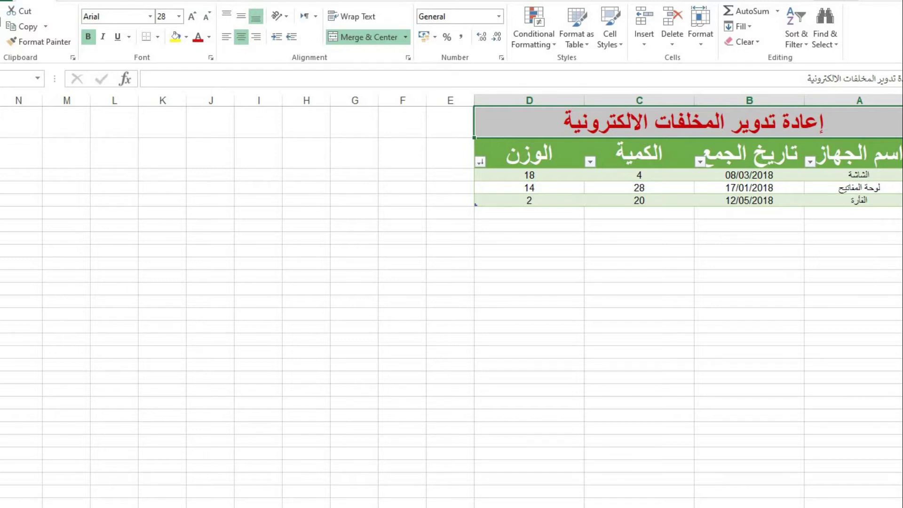
- Undo the earlier edits back through the title's red bold font, the centred table text, the sorting and the table style
key(ctrl+z)
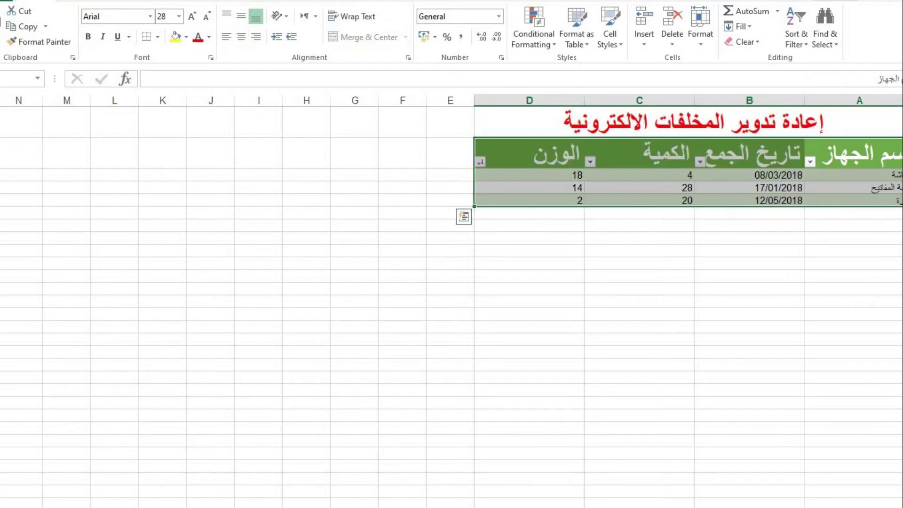
key(ctrl+z)
key(ctrl+z)
key(ctrl+z)
key(ctrl+z)
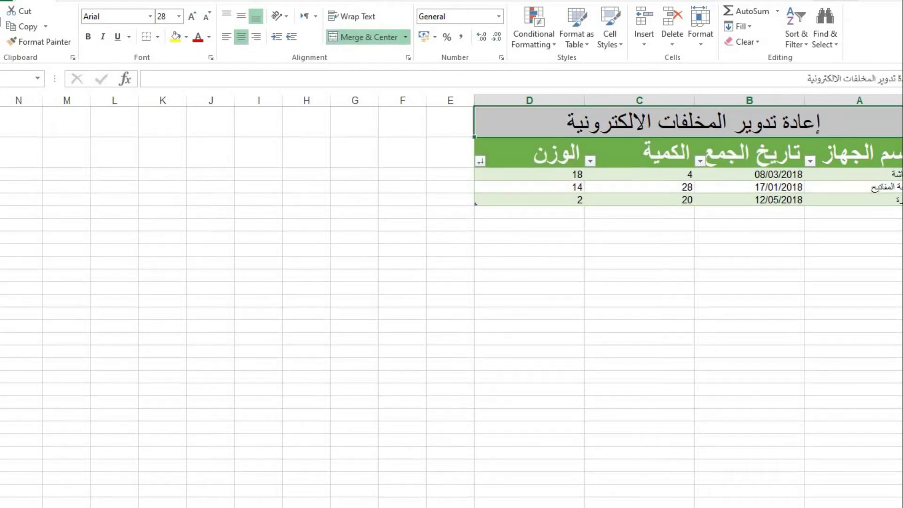
key(ctrl+z)
key(ctrl+z)
key(ctrl+z)
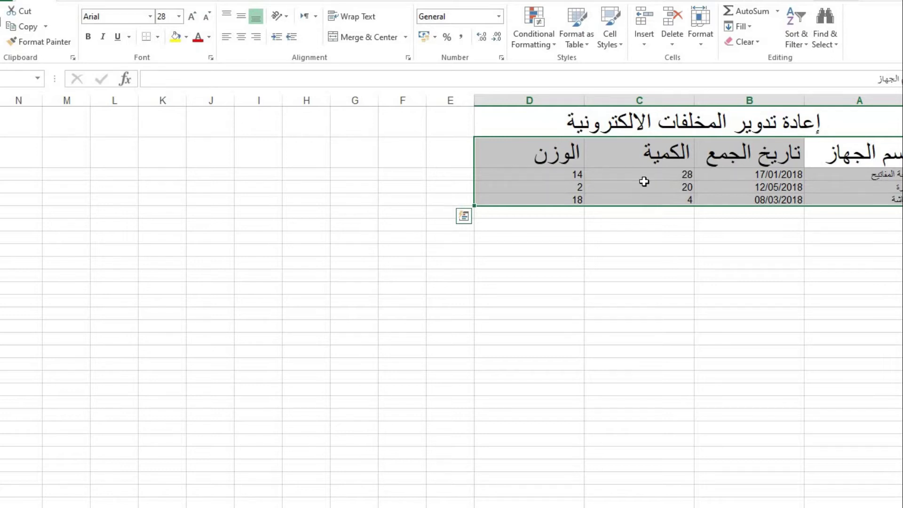
- Format the range A2:D5 as a table with headers, using the green style in the first row of the Medium group
click(868, 224)
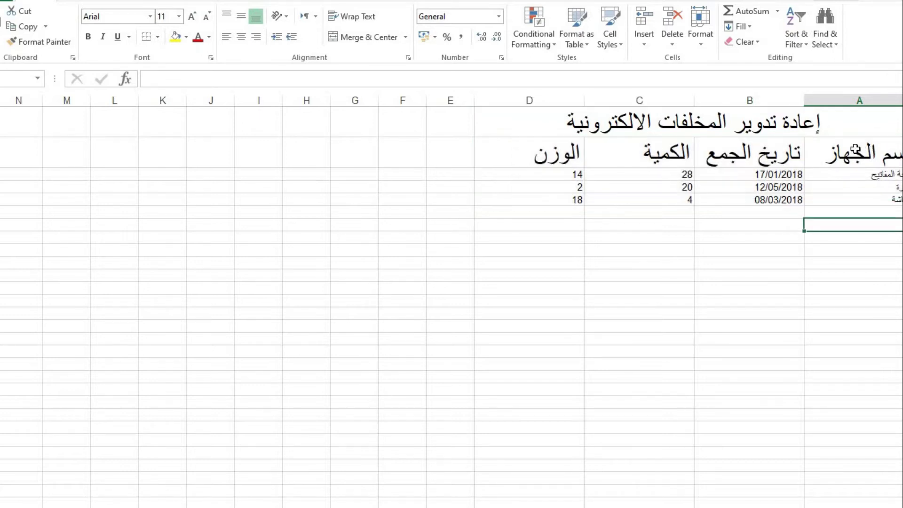
drag(861, 149, 544, 199)
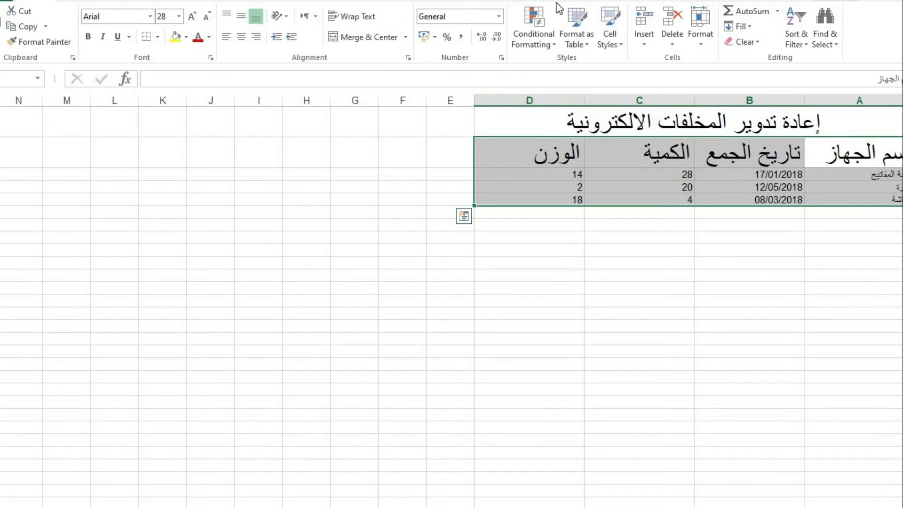
click(588, 44)
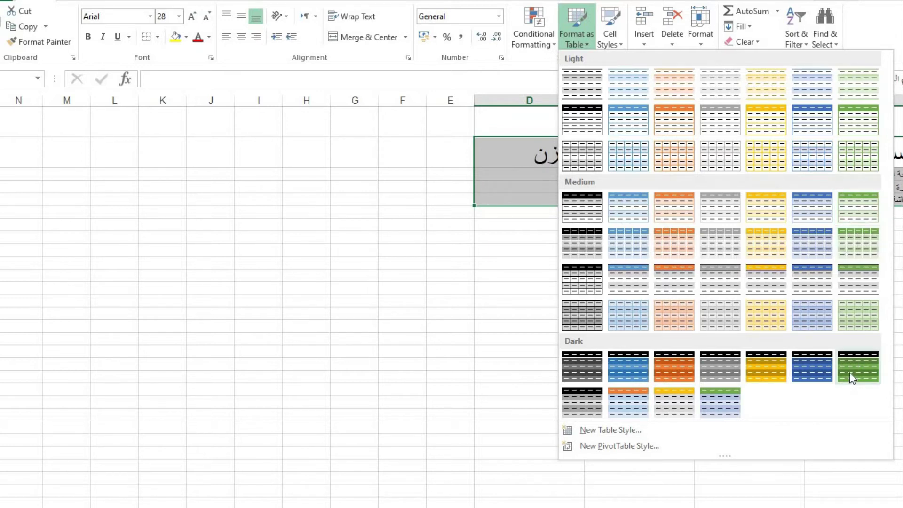
click(858, 213)
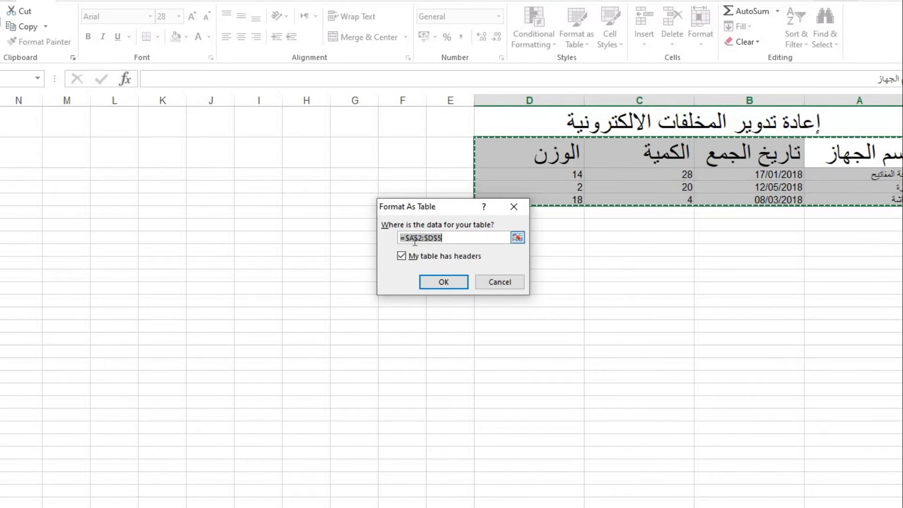
click(446, 240)
click(452, 282)
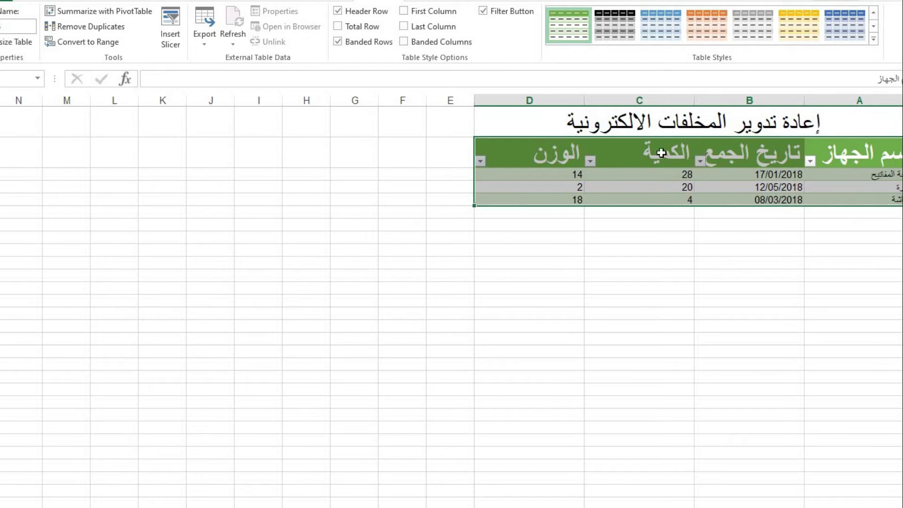
- Sort the table by device name (اسم الجهاز) from A to Z, and by collection date (تاريخ الجمع) from newest to oldest
click(810, 160)
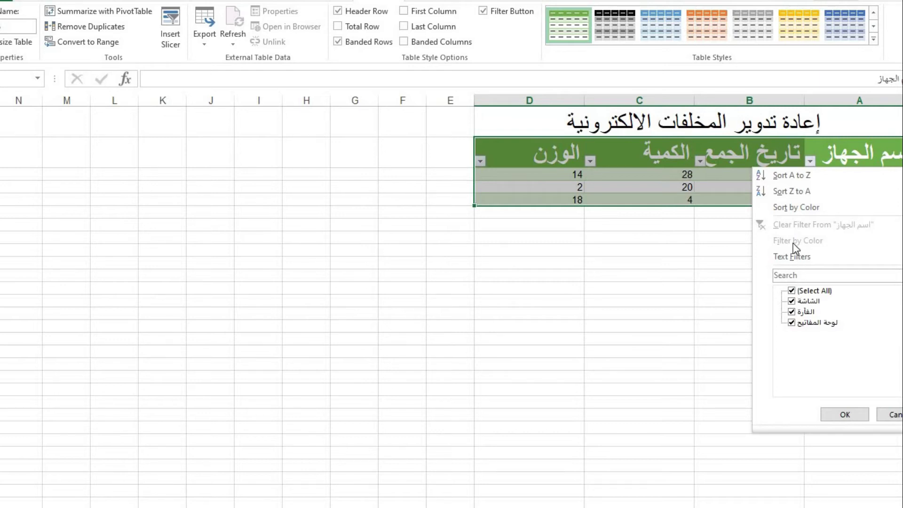
click(788, 175)
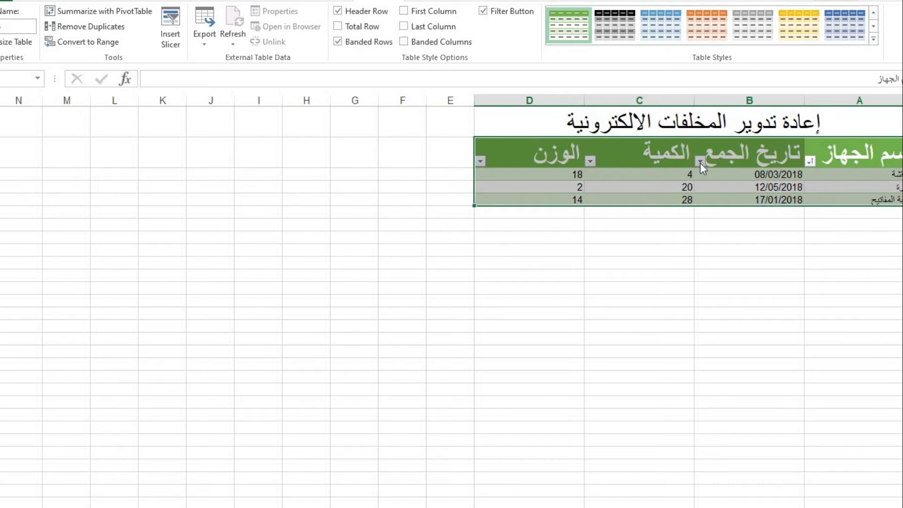
click(701, 162)
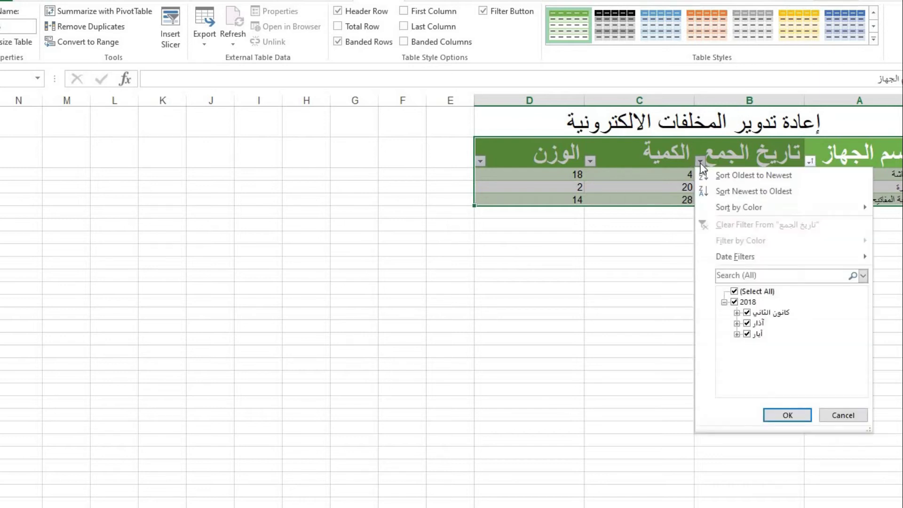
click(757, 193)
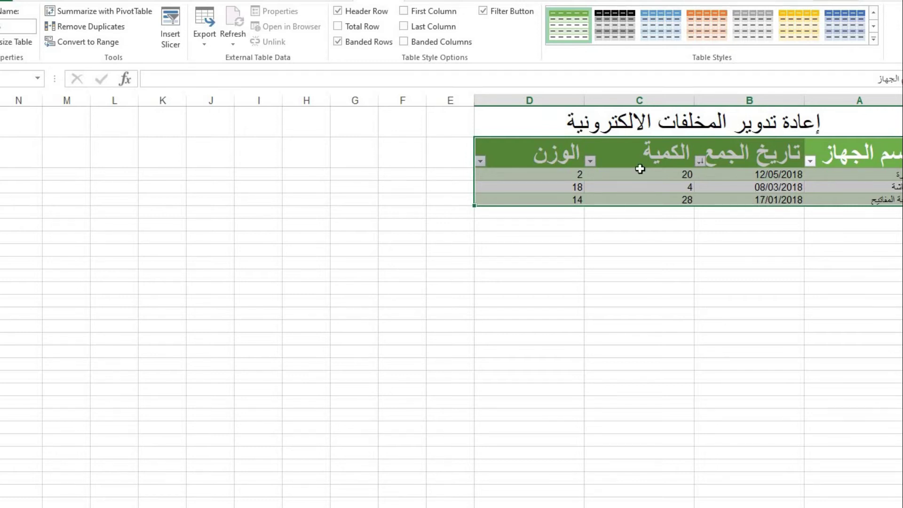
- Sort the table by quantity (الكمية) from smallest to largest, and by weight (الوزن) from largest to smallest
click(591, 161)
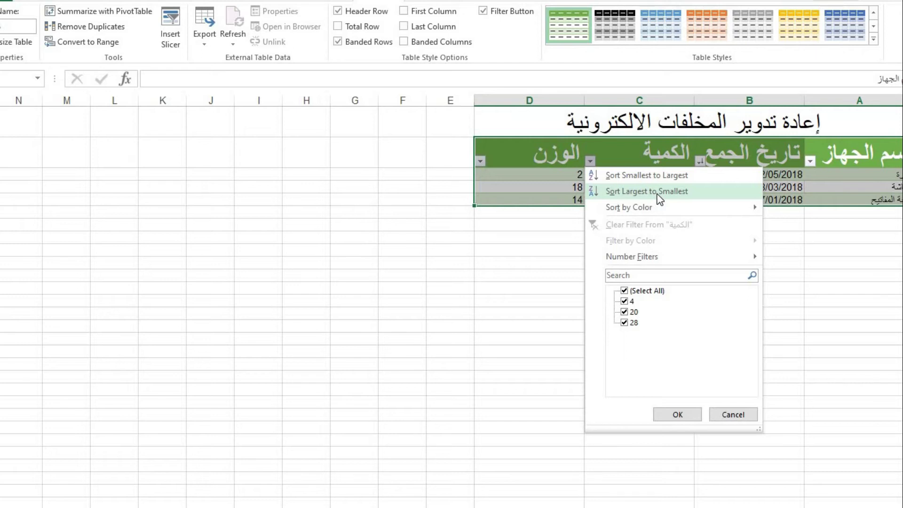
click(665, 175)
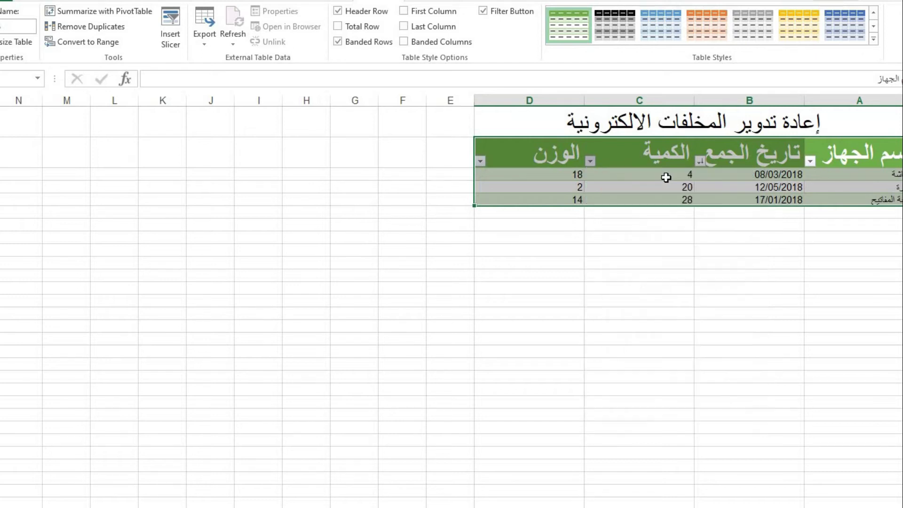
click(481, 161)
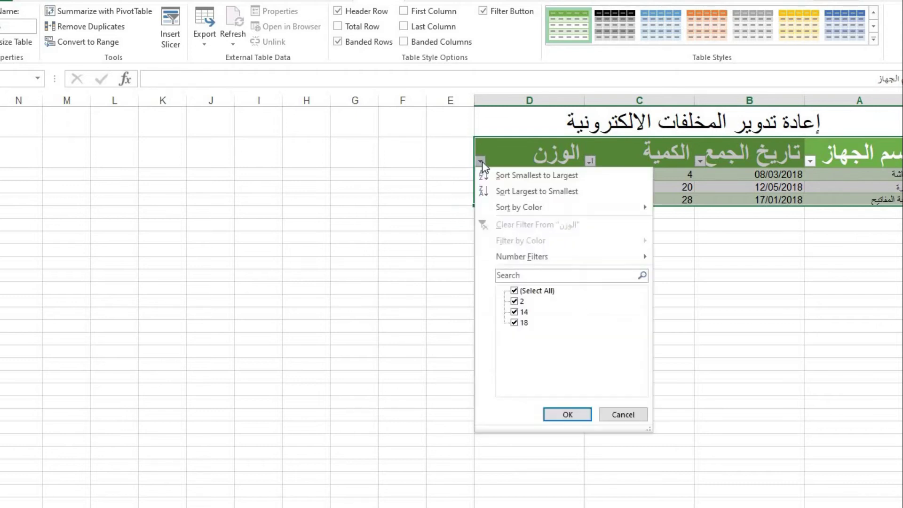
click(552, 191)
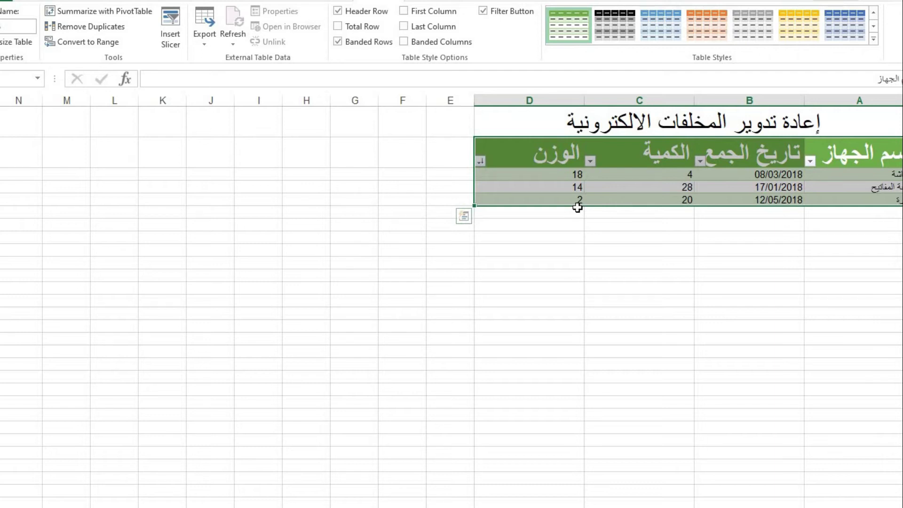
- Filter the device name column (اسم الجهاز) to show only الفأرة and لوحة المفاتيح
click(810, 161)
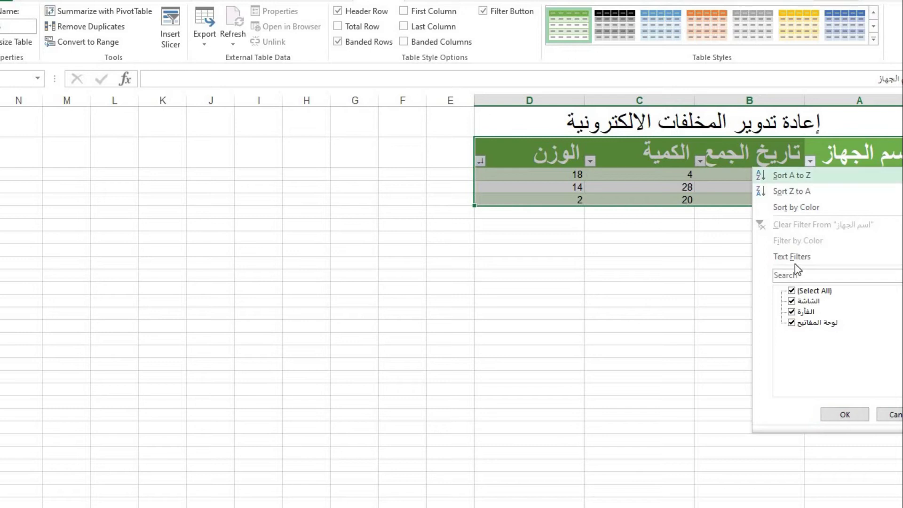
click(792, 290)
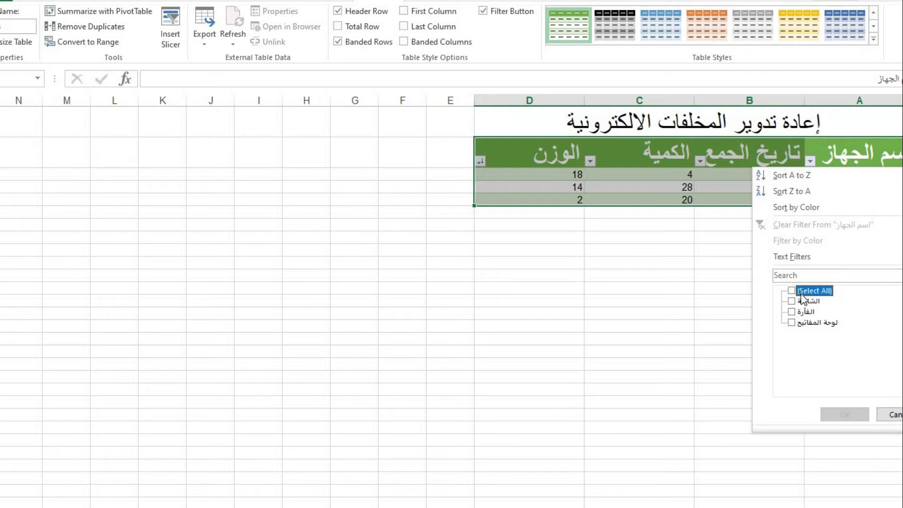
click(791, 312)
click(792, 322)
click(847, 415)
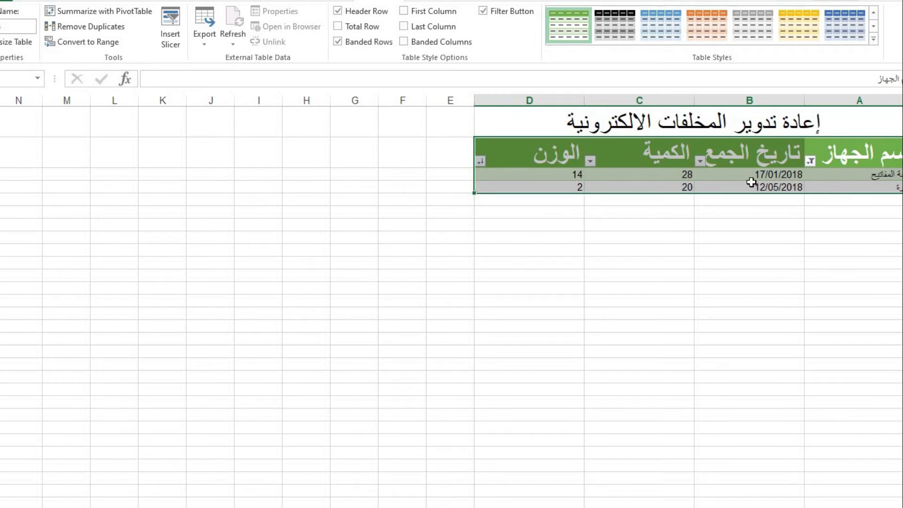
mouse_move(813, 167)
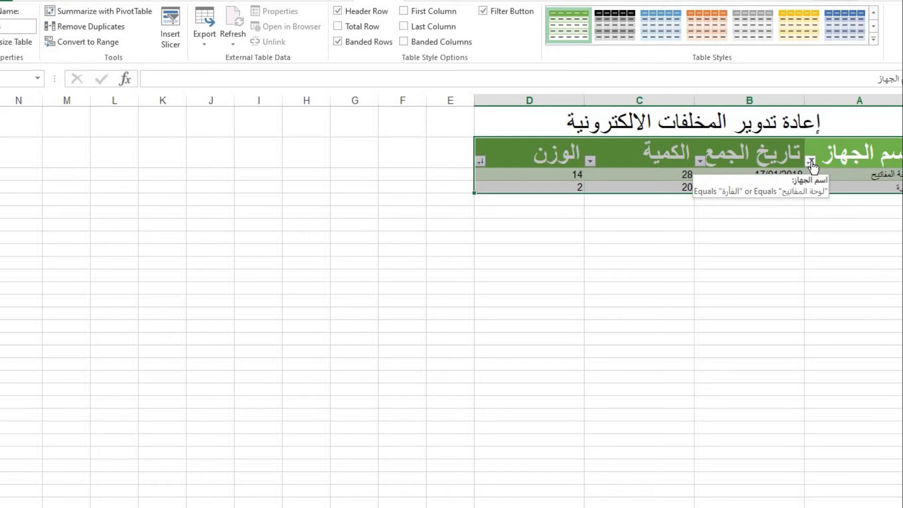
- Clear the device name filter (اسم الجهاز), and filter the collection date column (تاريخ الجمع) to show only آذار and أيار 2018
click(810, 162)
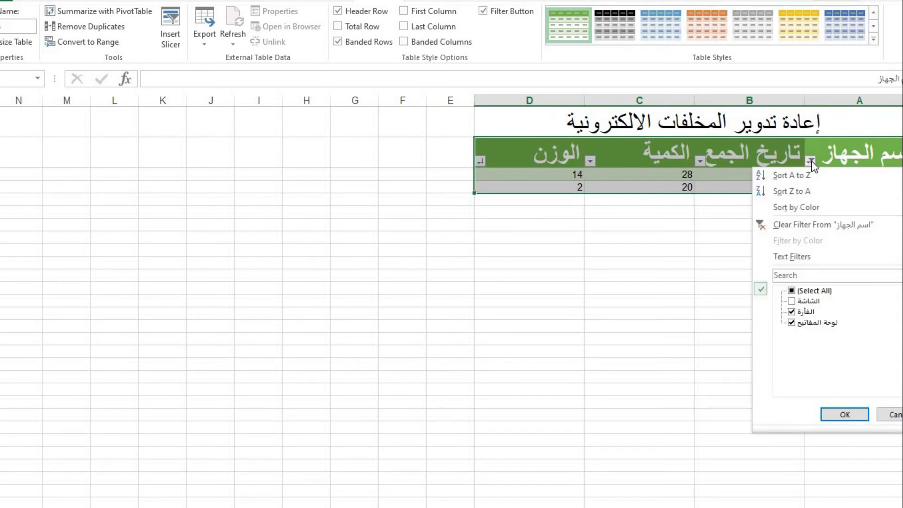
click(810, 225)
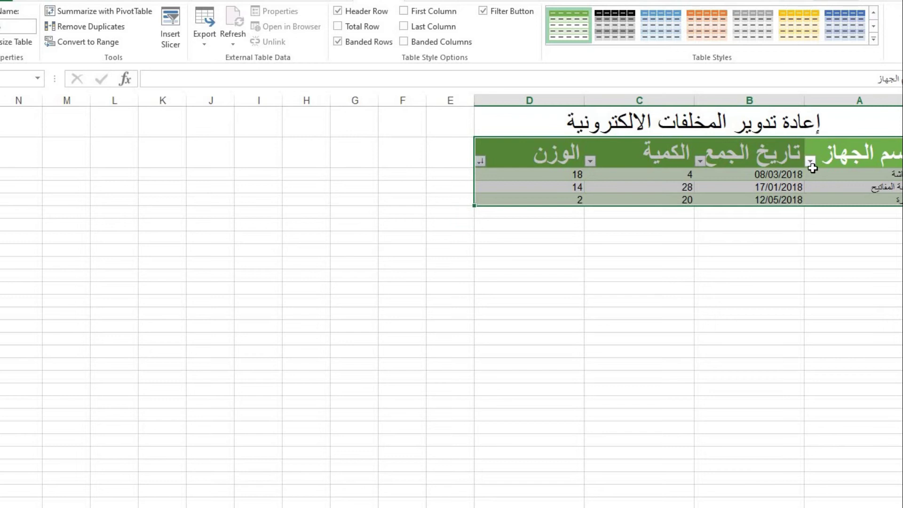
click(698, 162)
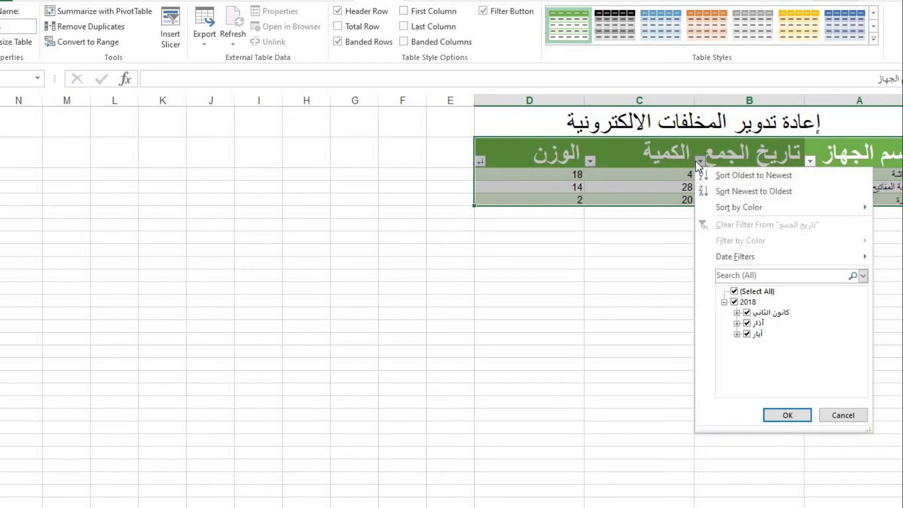
click(738, 292)
click(747, 334)
click(747, 323)
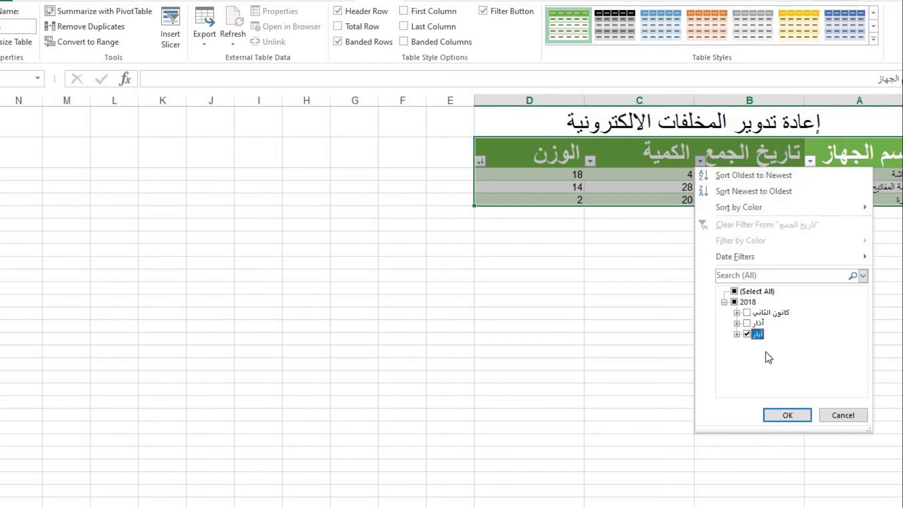
click(789, 416)
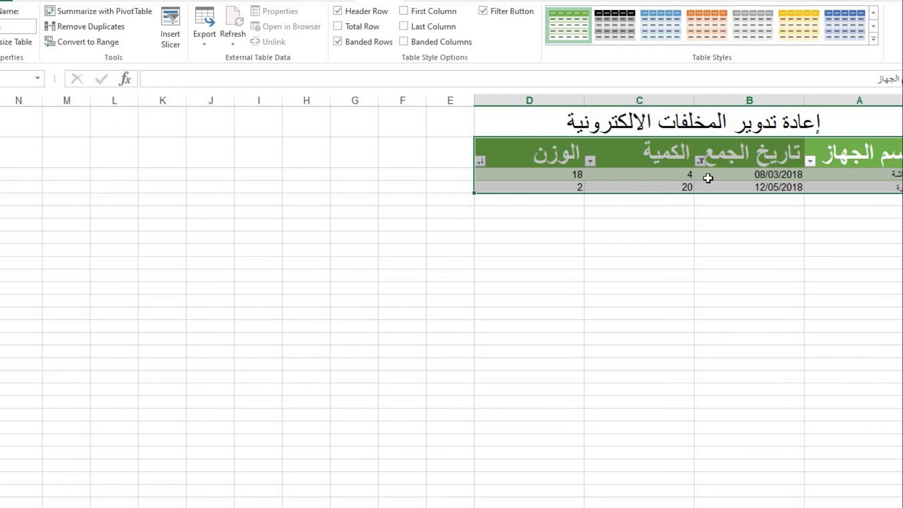
- Clear the filter from the collection date column (تاريخ الجمع)
click(701, 161)
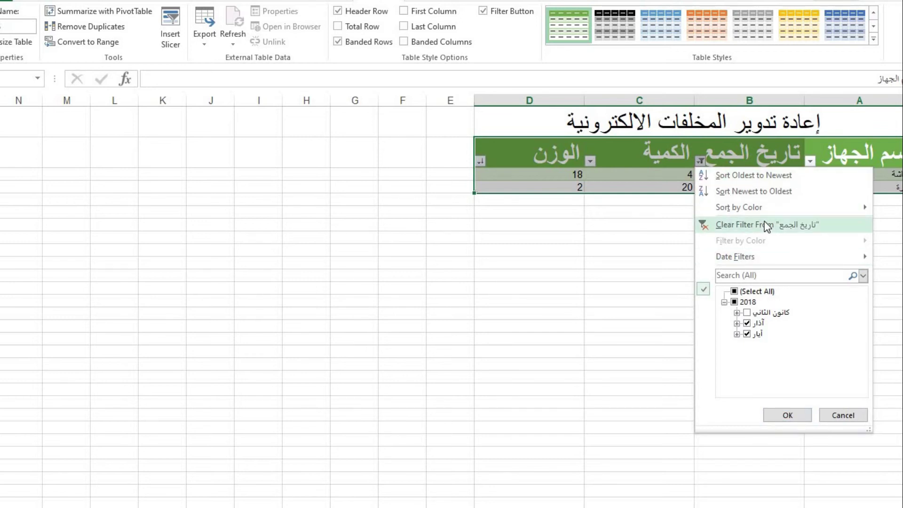
click(724, 224)
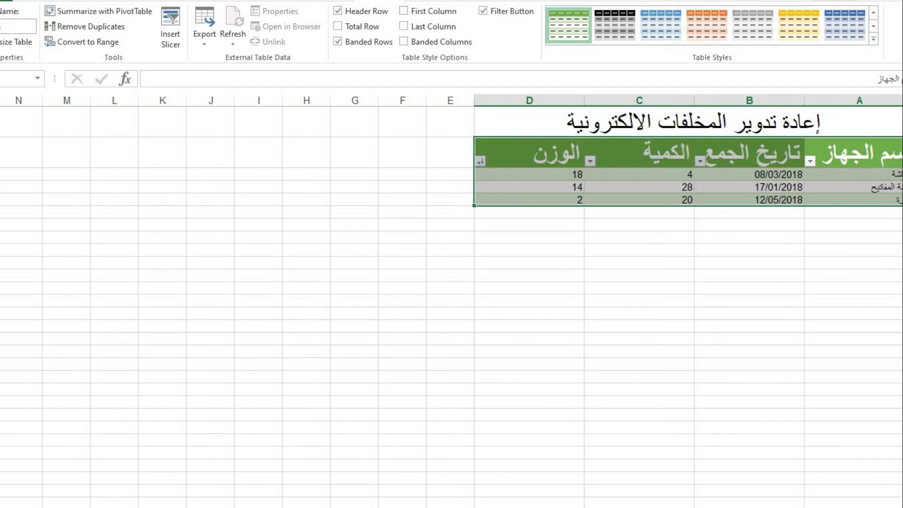
- Switch to the Paint window (الرسام) containing the page 110 exercise on organised data tables
mouse_move(361, 507)
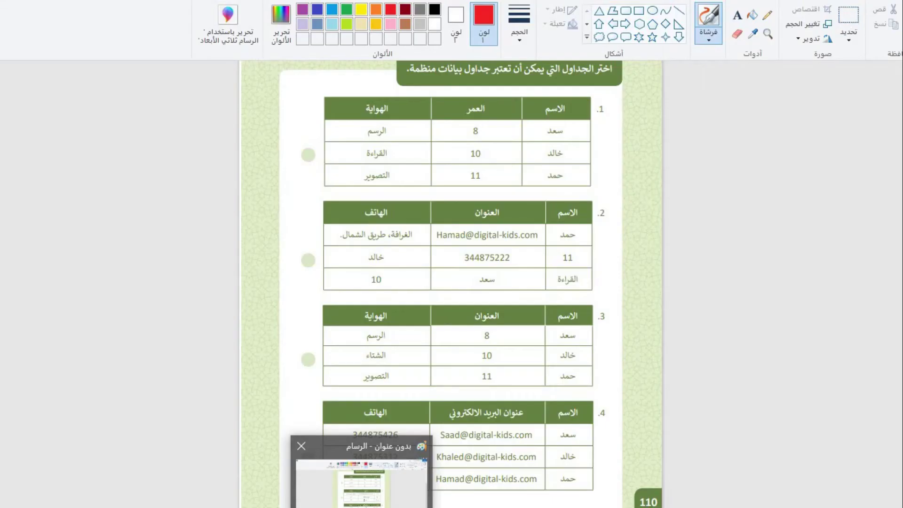
click(365, 503)
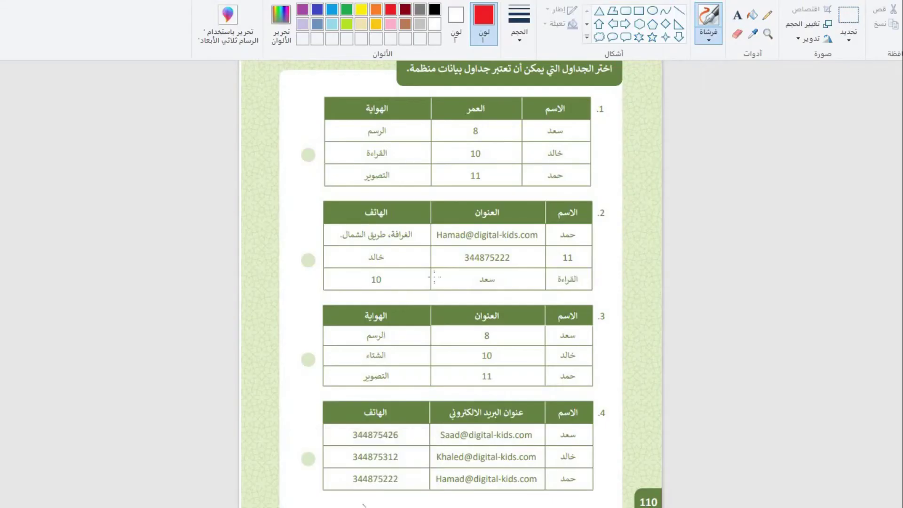